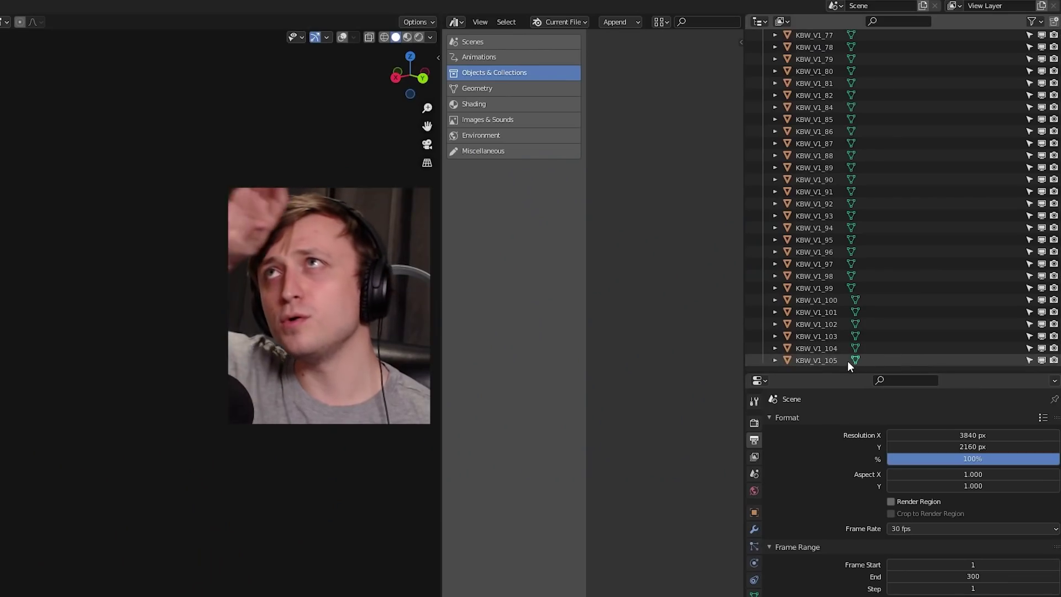
Select all the KBW parts and mark them as assets
key(a)
right_click(811, 139)
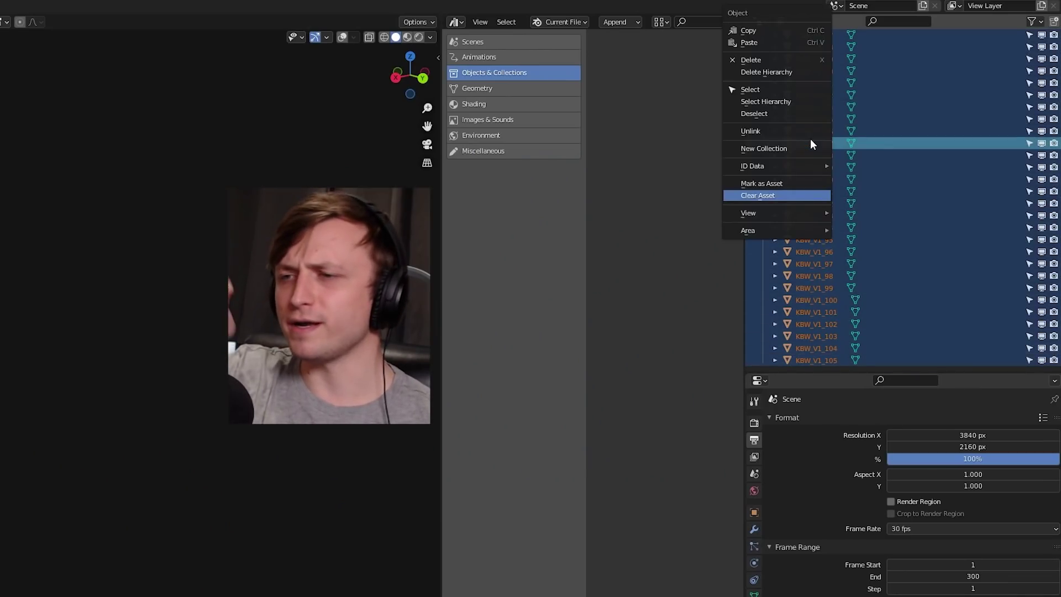
click(764, 183)
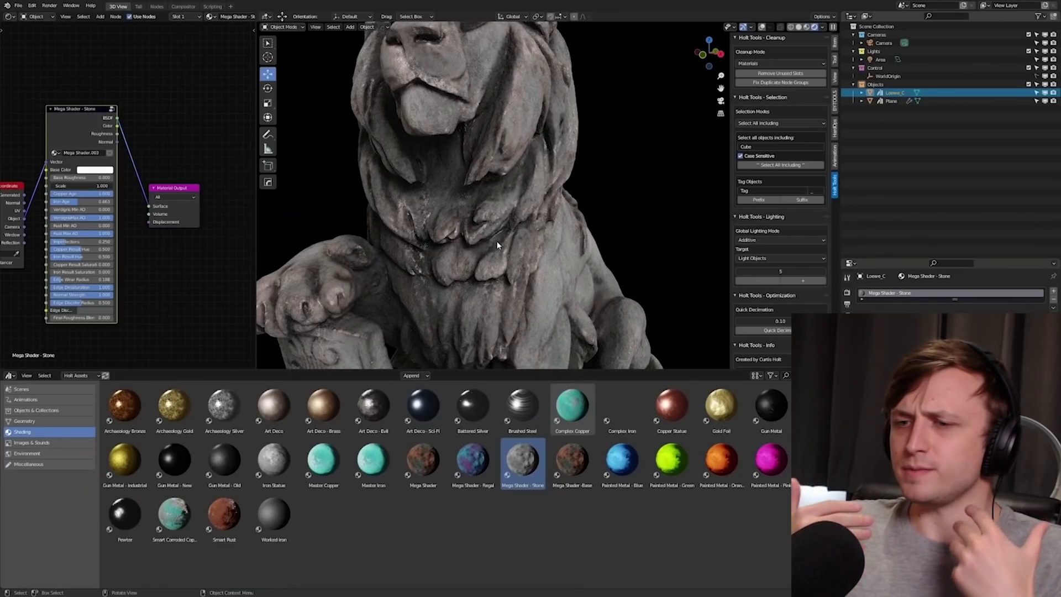
Drag the Mega Shader - Stone material from the Shading assets onto the lion statue
scroll(86, 279, up, 2)
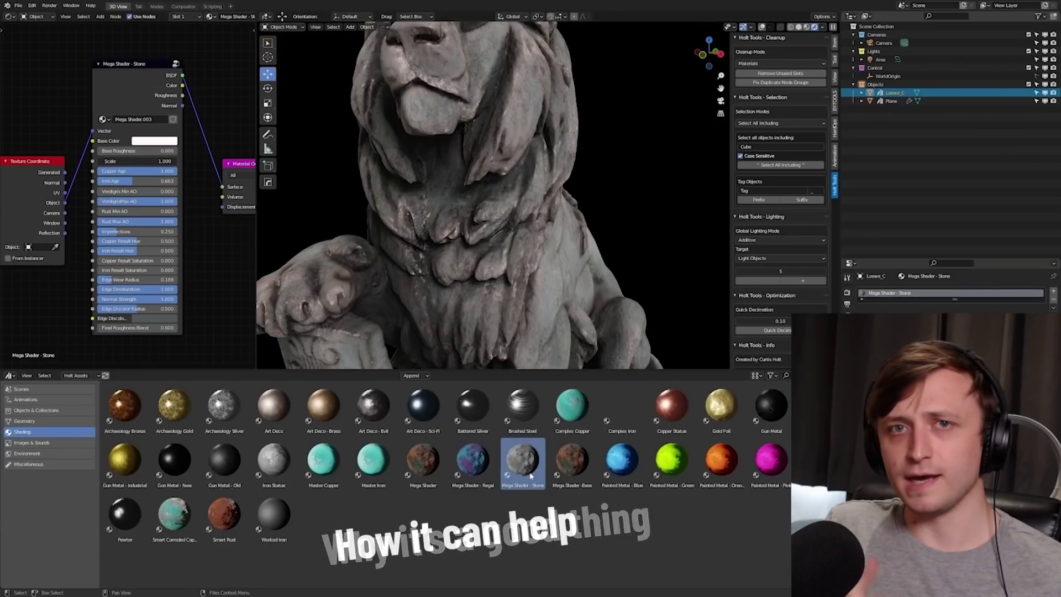
drag(531, 475, 489, 313)
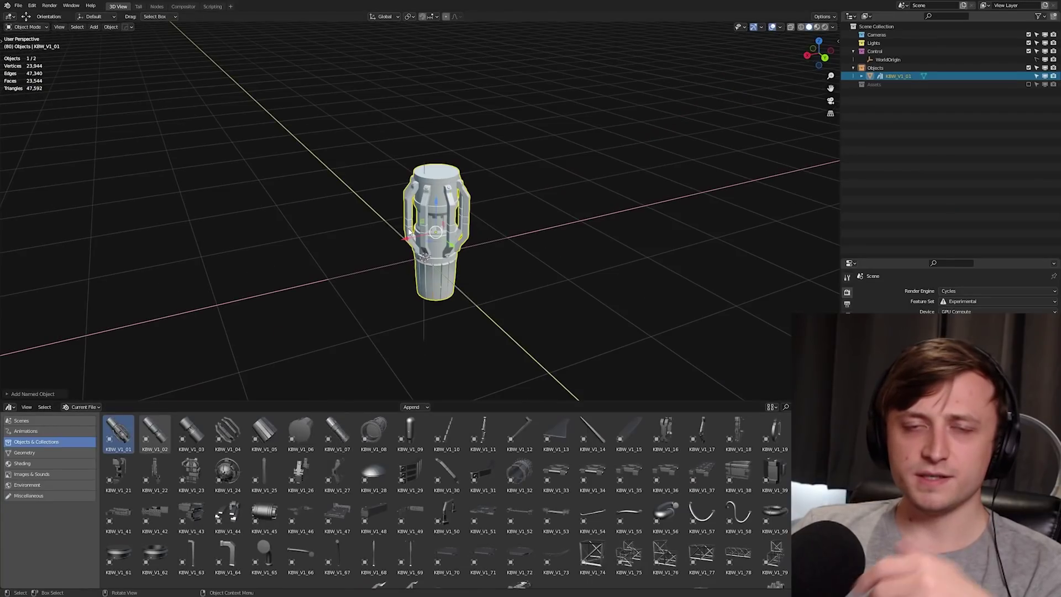
Rotate the cylinder 90° on Y and attach a KBW_V1_13 fin part to it
text(ry90)
key(Return)
key(n)
middle_drag(413, 226, 398, 238)
drag(556, 433, 332, 248)
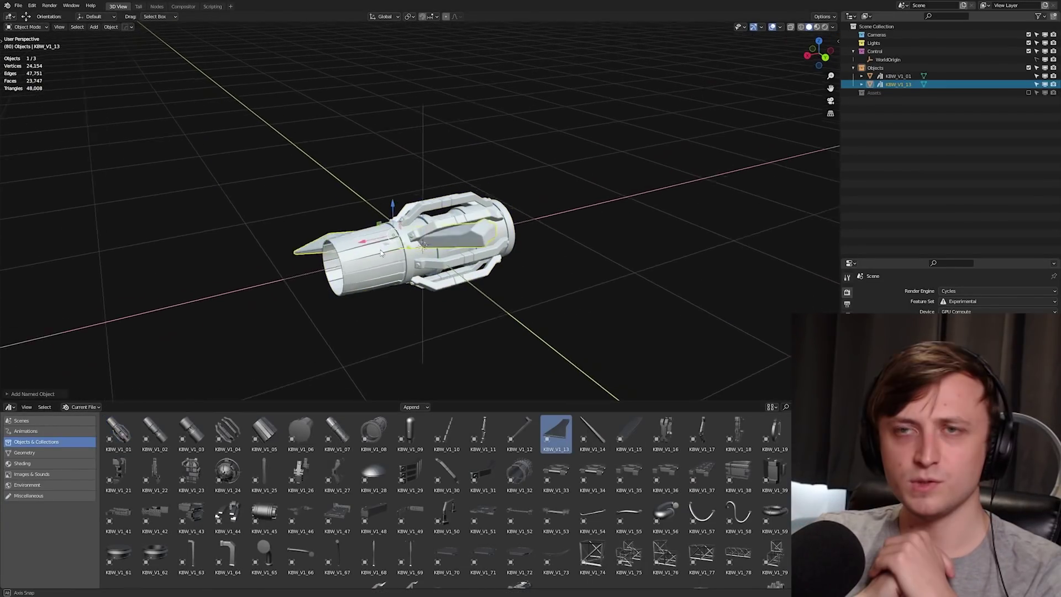
middle_drag(331, 249, 420, 165)
middle_drag(498, 221, 431, 204)
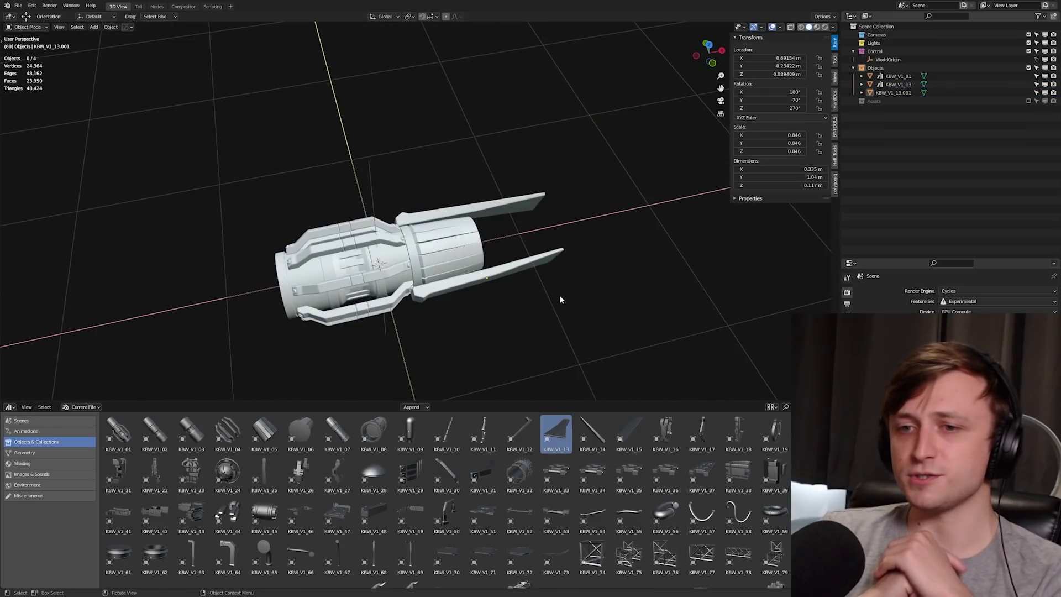
Add a KBW_V1_84 part rotated 90° on X onto the cylinder, with a copy for the opposite side
scroll(210, 516, down, 4)
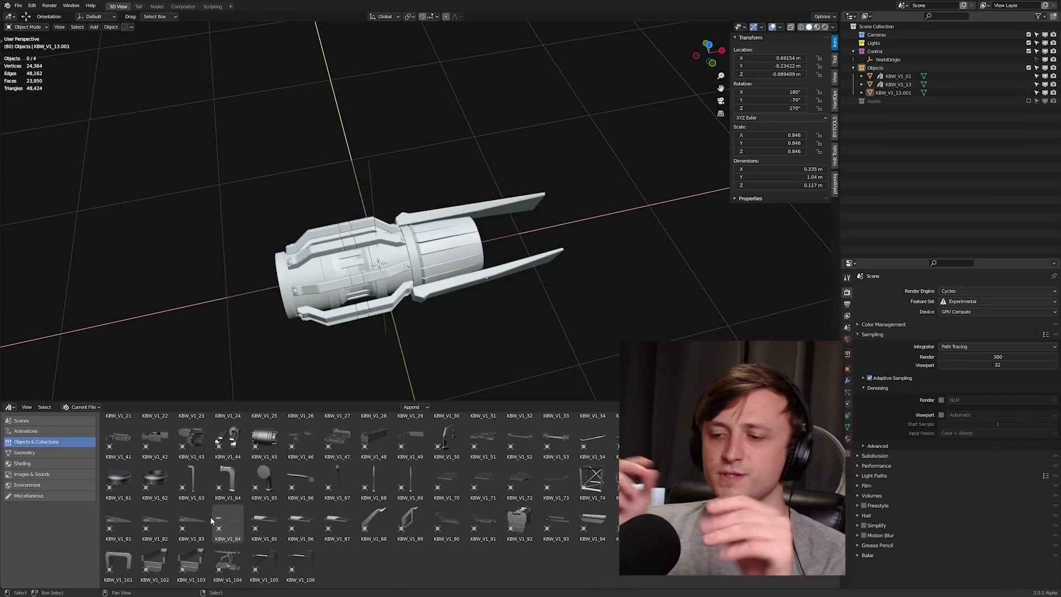
drag(221, 519, 565, 330)
text(rx90)
key(Return)
key(KP_3)
key(g)
click(539, 249)
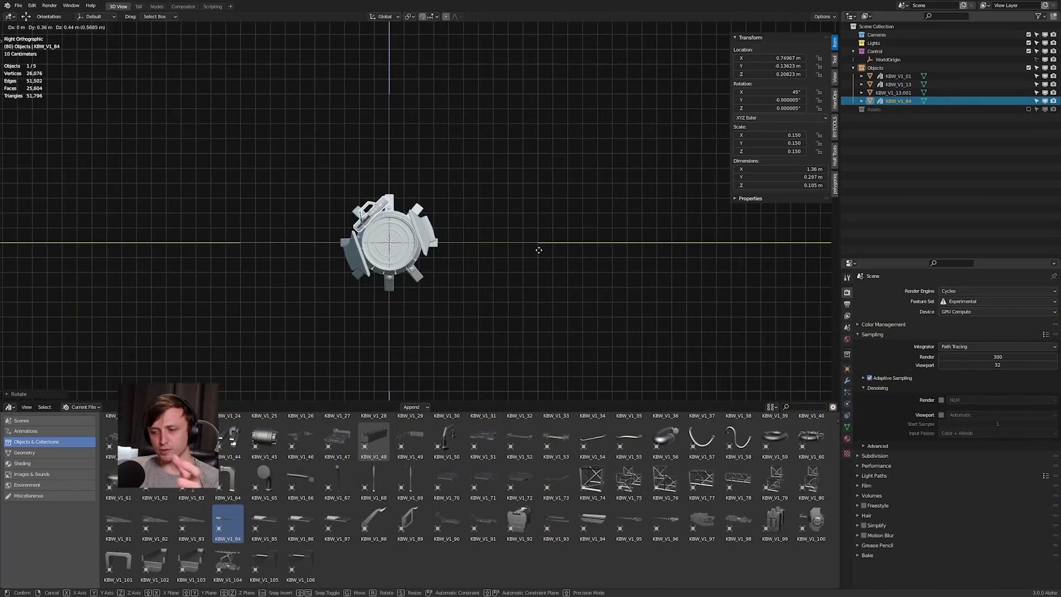
key(r)
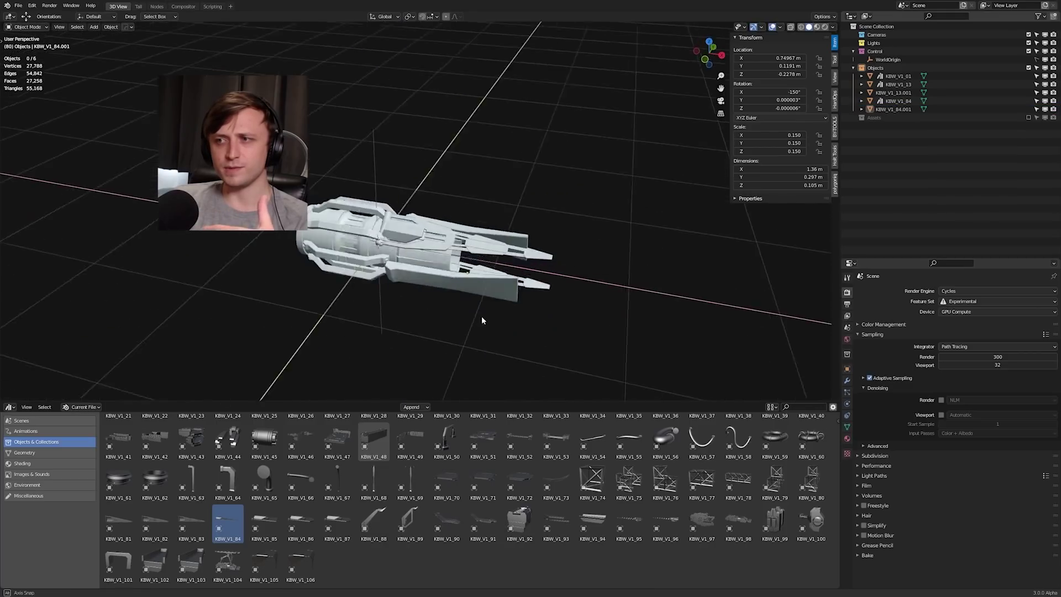
Place the KBW_V1_08 grille barrel, rotated 90° on Z, at the engine's end and save
scroll(212, 430, up, 3)
drag(374, 433, 321, 359)
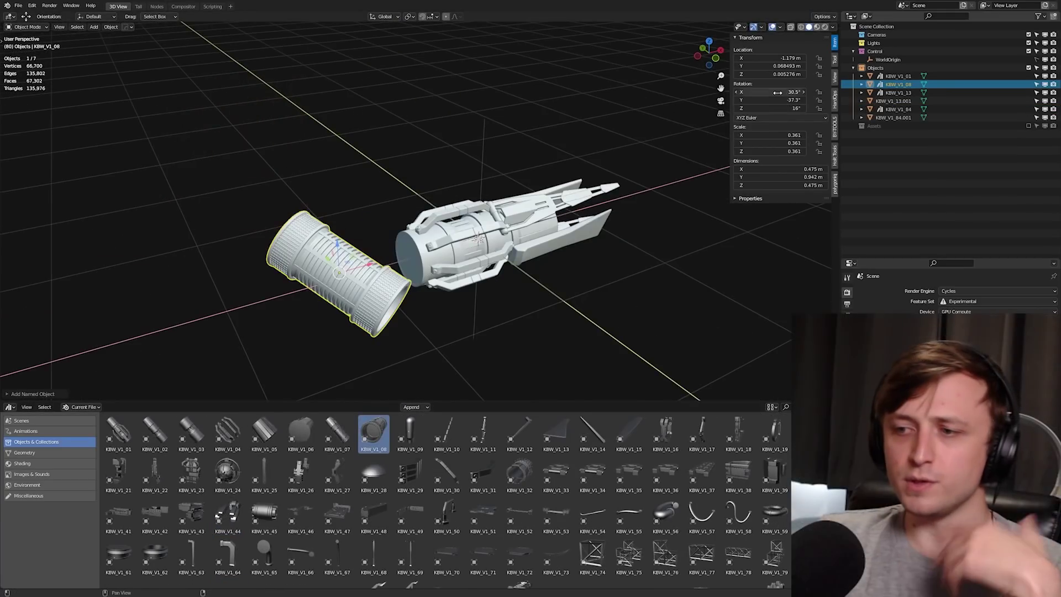
text(rz90)
key(Return)
key(KP_1)
key(g)
click(411, 233)
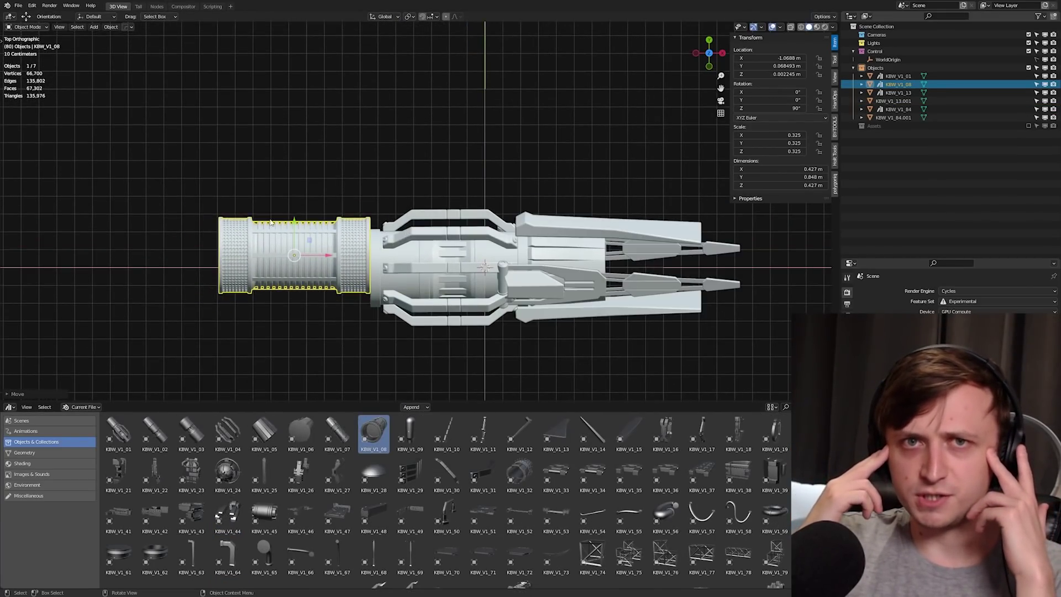
middle_drag(411, 233, 525, 244)
key(alt+a)
key(ctrl+s)
Add the KBW_V1_62 ring and rotate it 90° on X and 90° on Z
scroll(589, 518, down, 3)
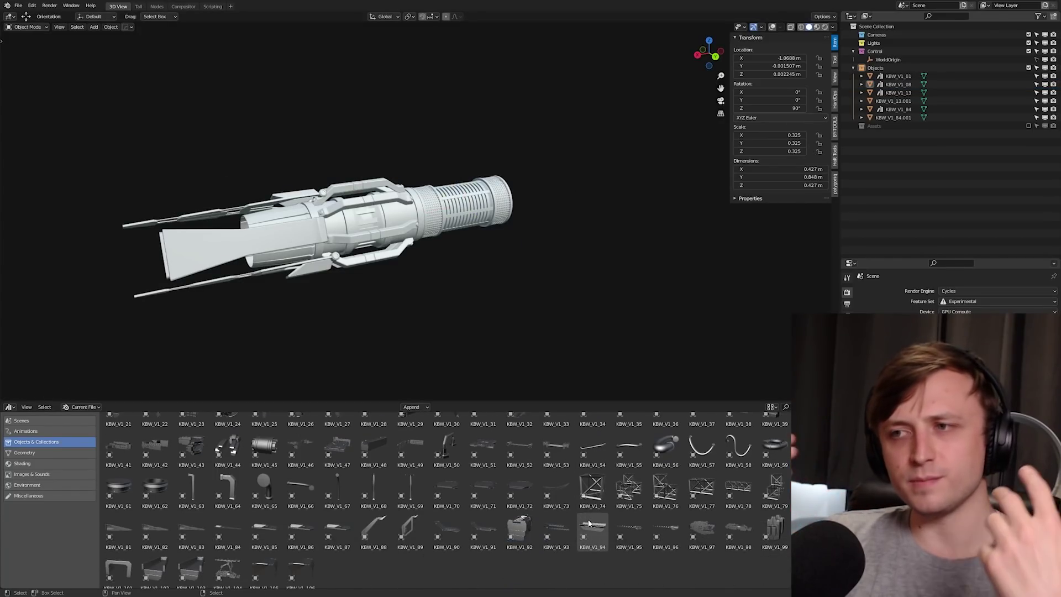
drag(145, 491, 450, 260)
key(KP_7)
key(r)
key(x)
key(9)
key(0)
key(Return)
key(r)
key(z)
key(9)
key(0)
key(Return)
Move the ring to the engine's end and scale it slightly larger
key(g)
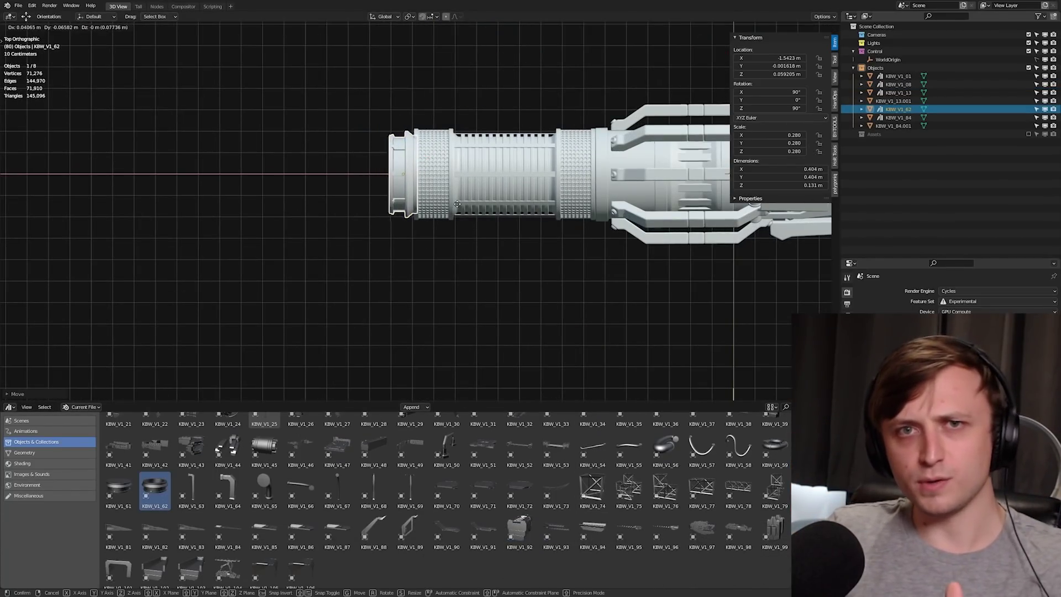
click(454, 180)
key(s)
click(454, 180)
middle_drag(455, 180, 505, 474)
key(alt+a)
Add the KBW_V1_96 antenna rods, rotate them 90° on X, scale them down, and save
scroll(487, 503, down, 1)
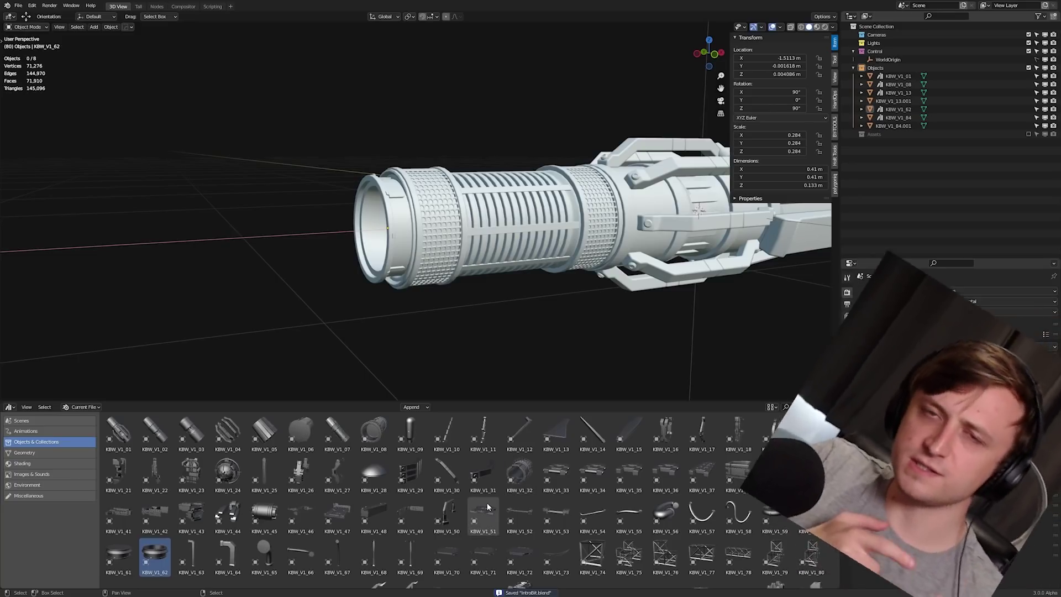
drag(665, 519, 332, 265)
key(r)
key(x)
key(9)
key(0)
key(Return)
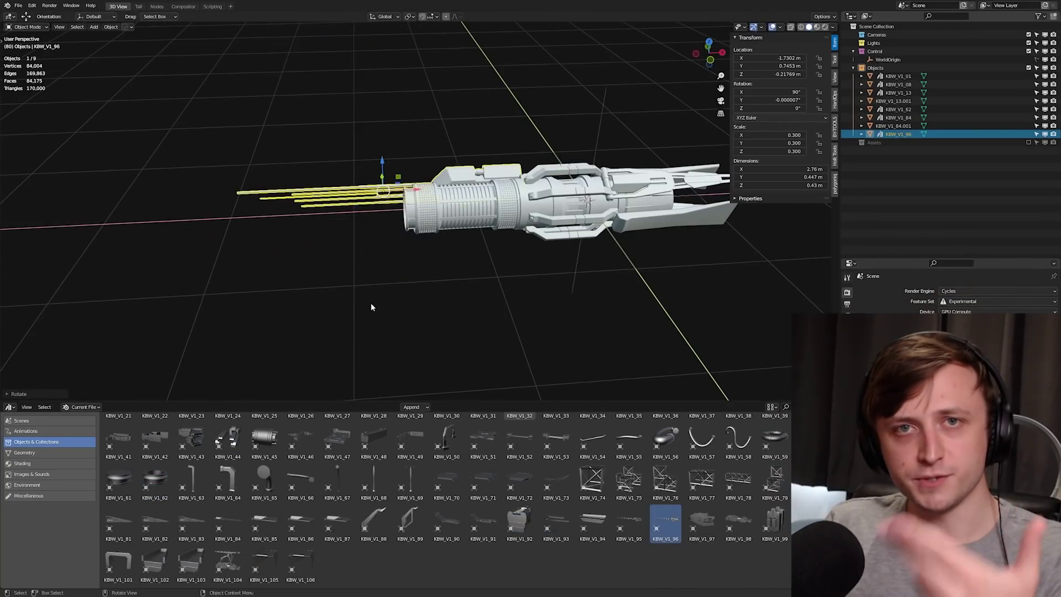
key(KP_7)
key(s)
key(Return)
middle_drag(420, 232, 439, 260)
key(alt+a)
key(ctrl+s)
Hide the transform sidebar, then select and deselect all the engine parts
key(n)
key(a)
key(alt+a)
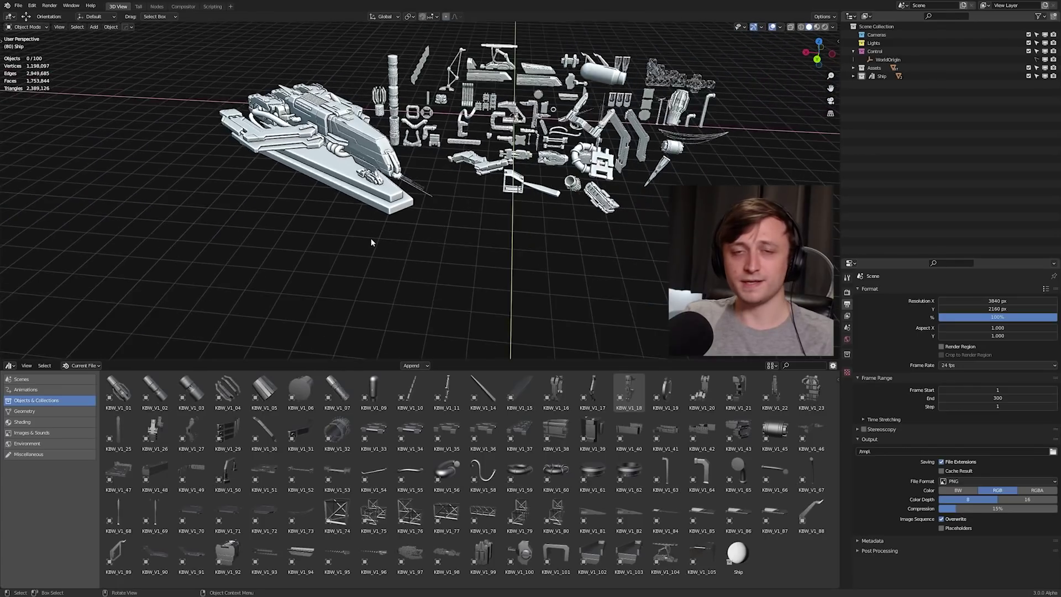
Drop a Ship collection instance below the original ship and view it from a lower side angle
drag(737, 560, 481, 267)
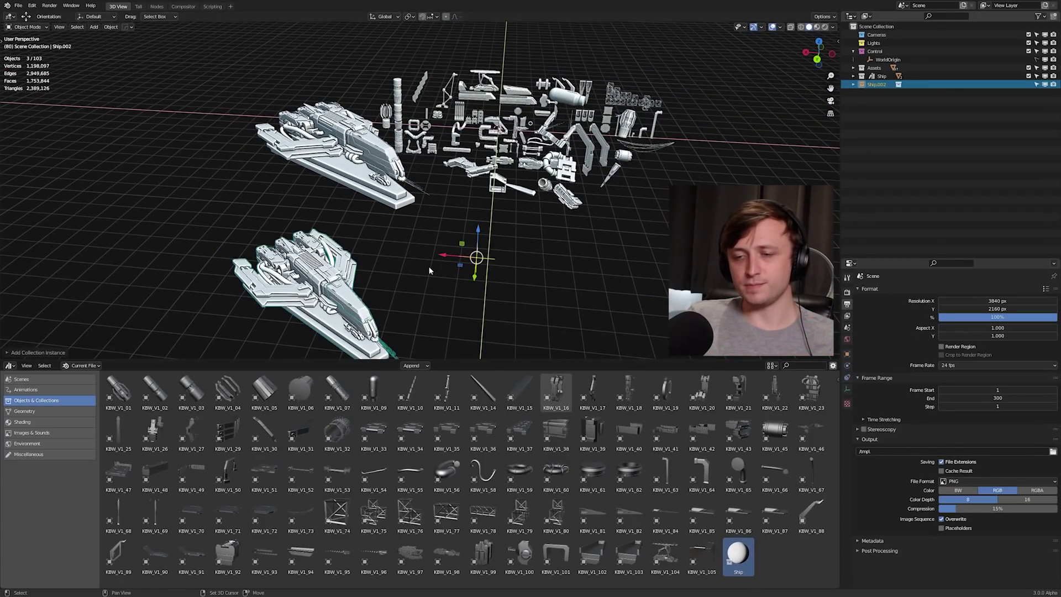
middle_drag(429, 267, 453, 199)
scroll(427, 249, up, 2)
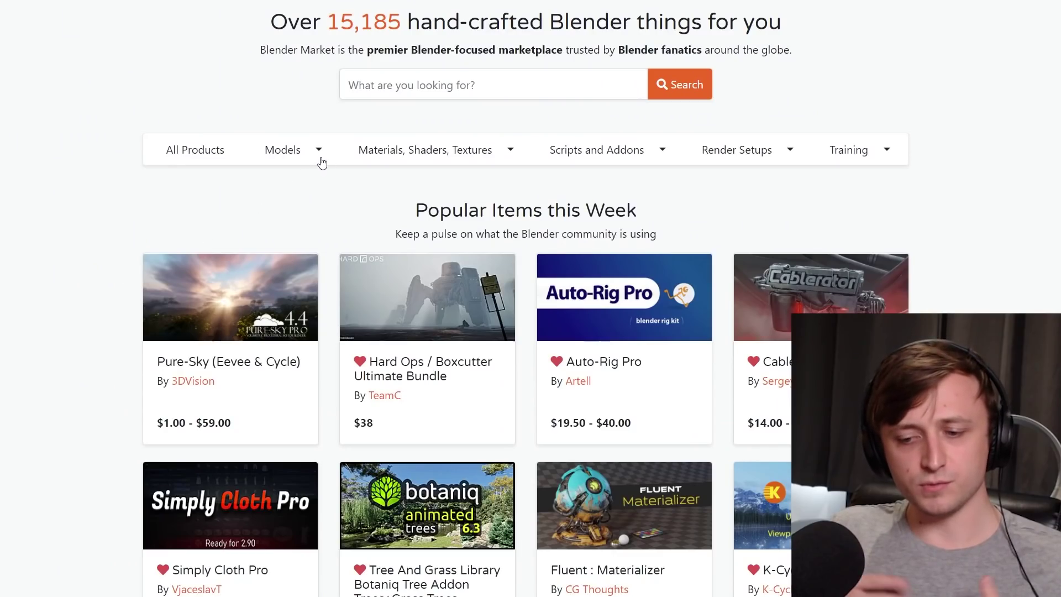
click(319, 150)
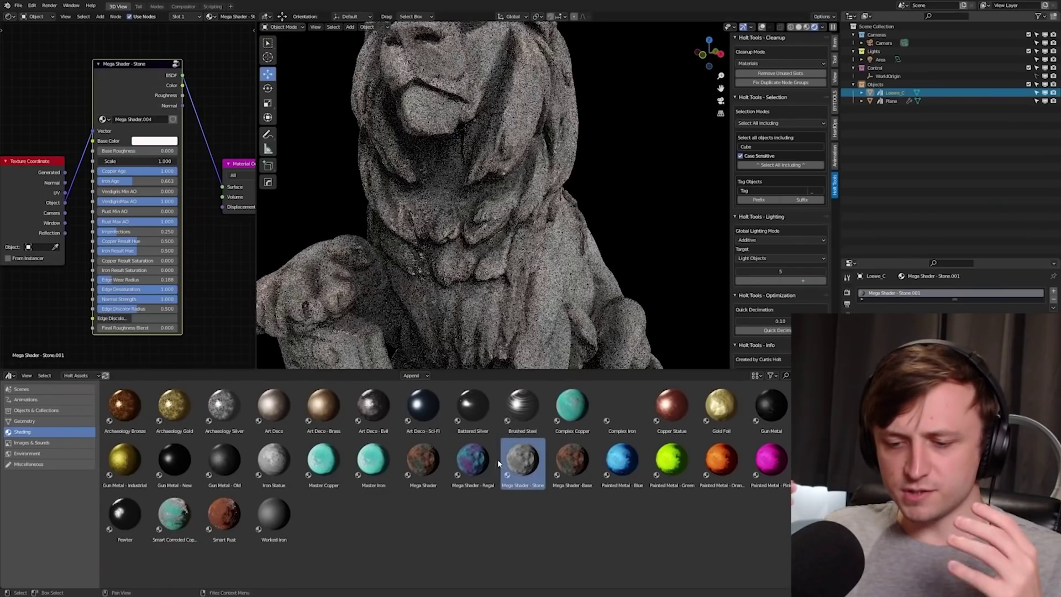
Drop the Mega Shader - Stone asset onto the lion statue in the viewport
drag(497, 459, 489, 312)
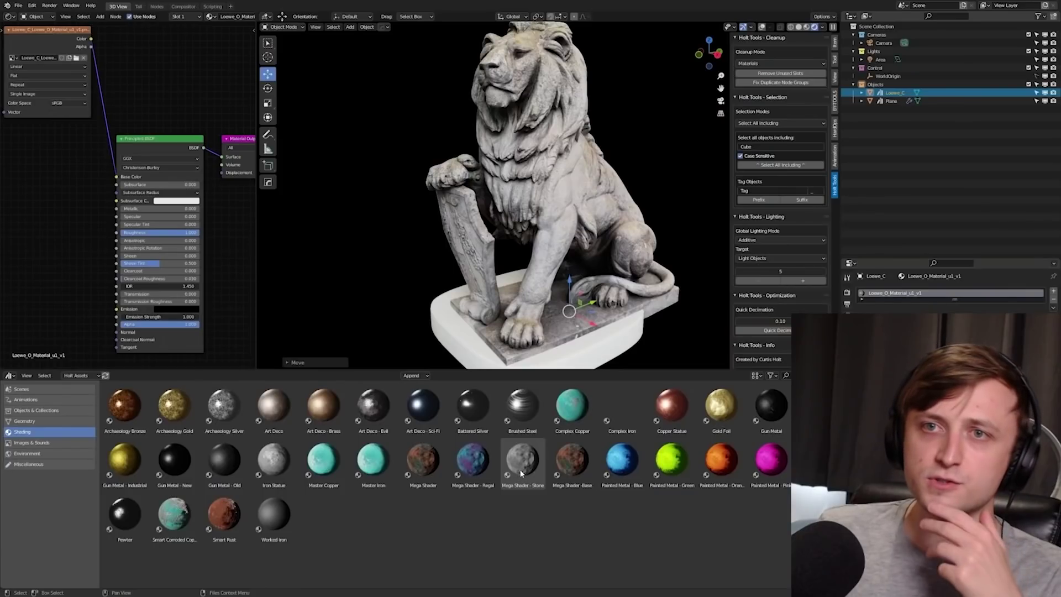
Drag the Mega Shader - Stone thumbnail onto the lion object
drag(521, 473, 556, 158)
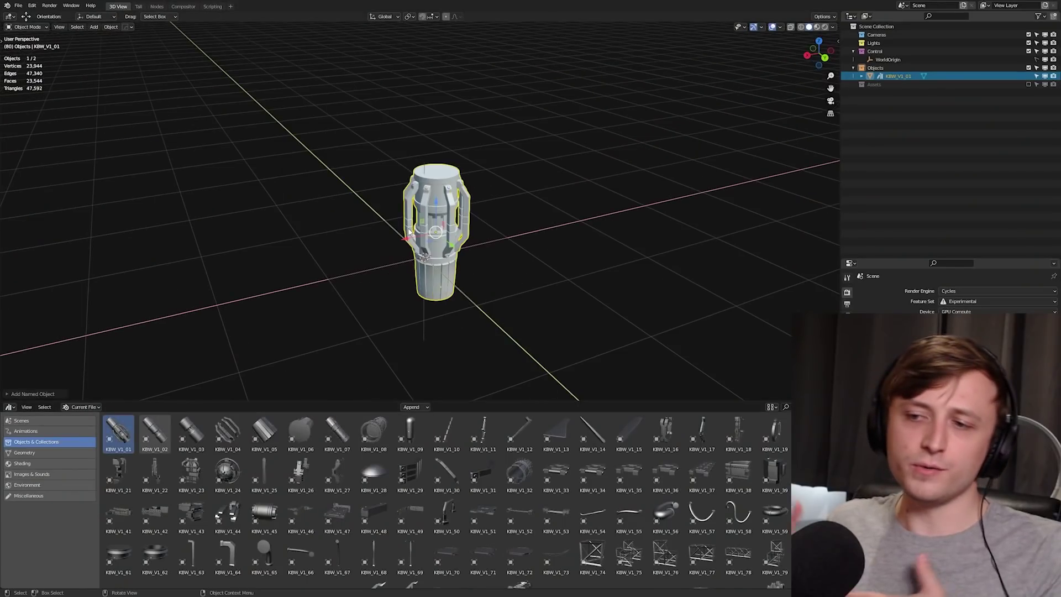
Lay the cylinder on its side and attach a KBW_V1_13 fin, checking it in ortho views
key(r)
key(n)
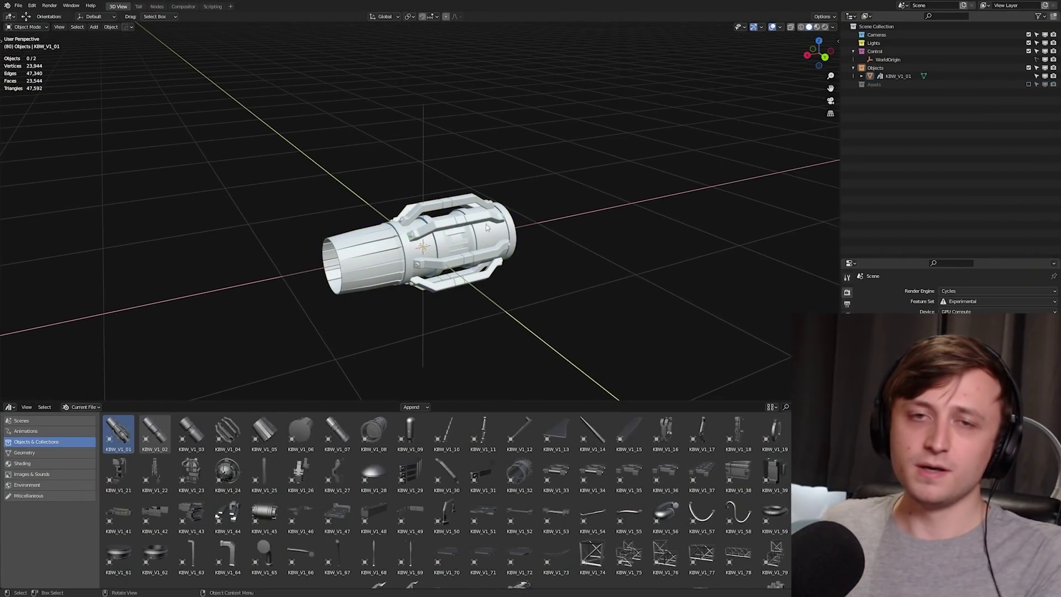
drag(556, 431, 397, 254)
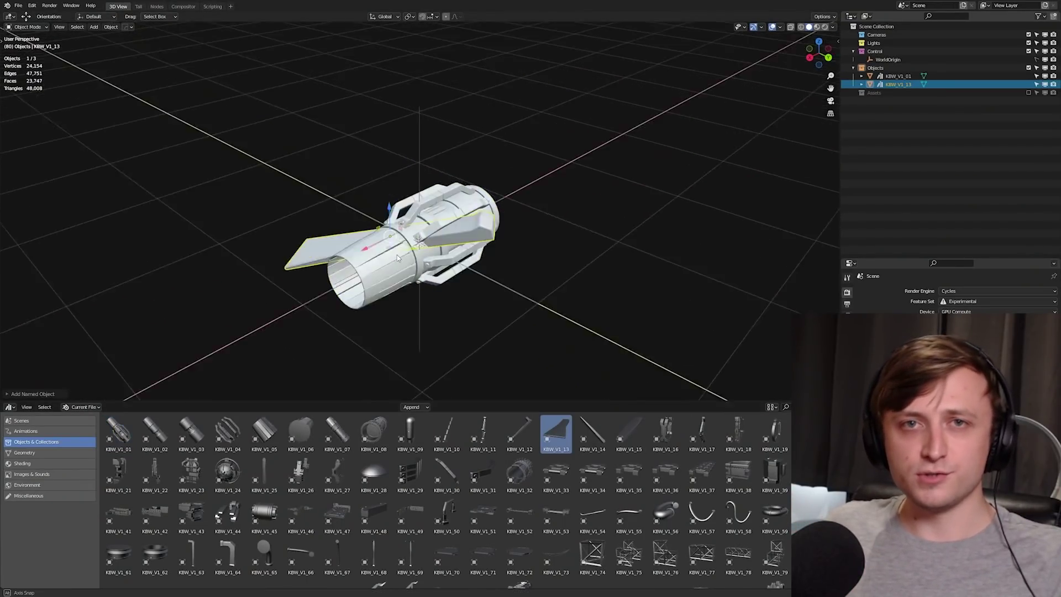
key(n)
middle_drag(397, 255, 492, 274)
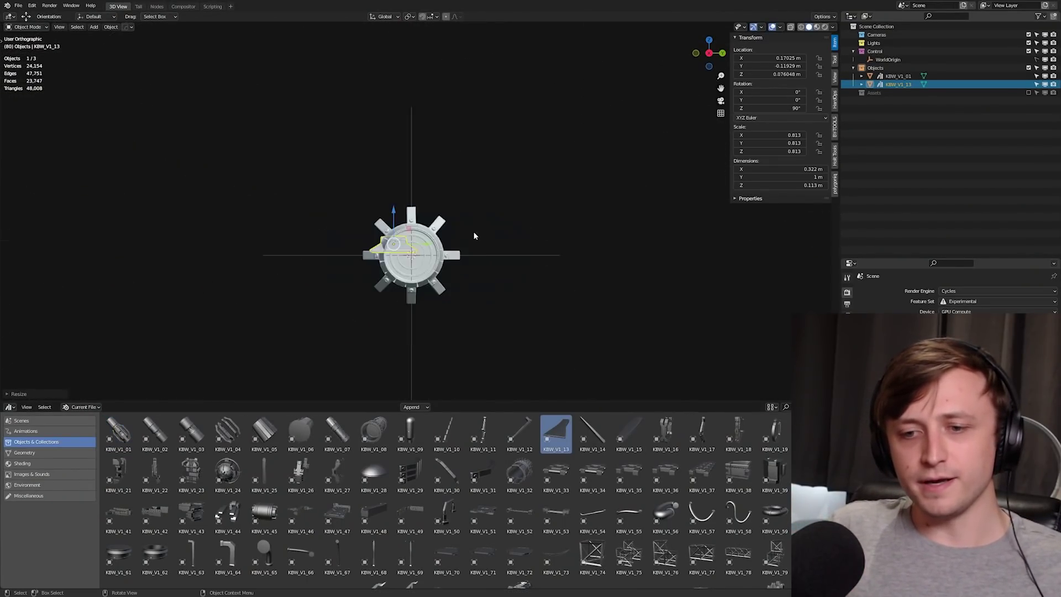
key(KP_1)
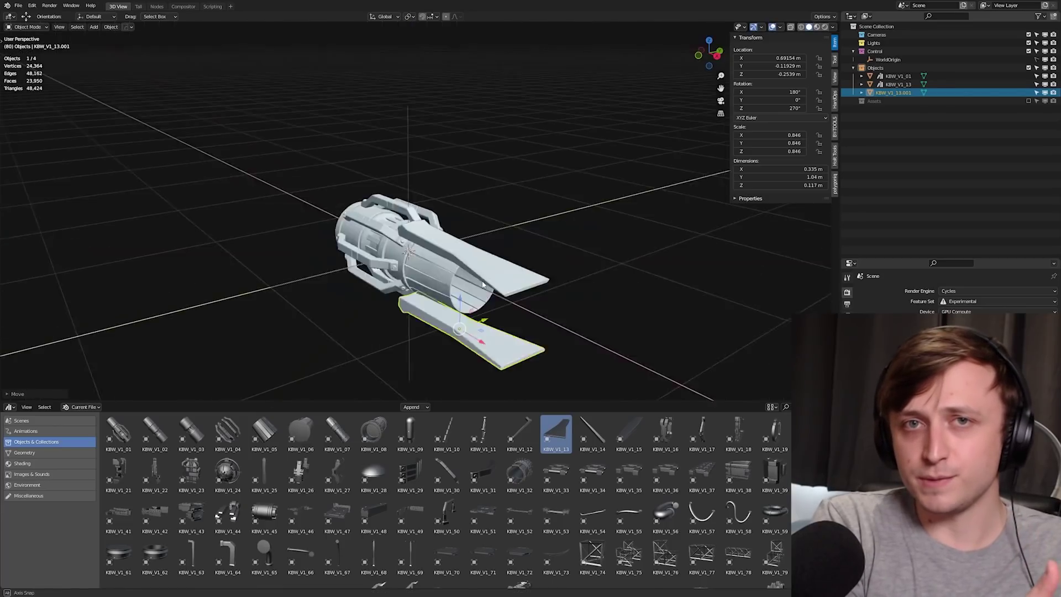
key(KP_3)
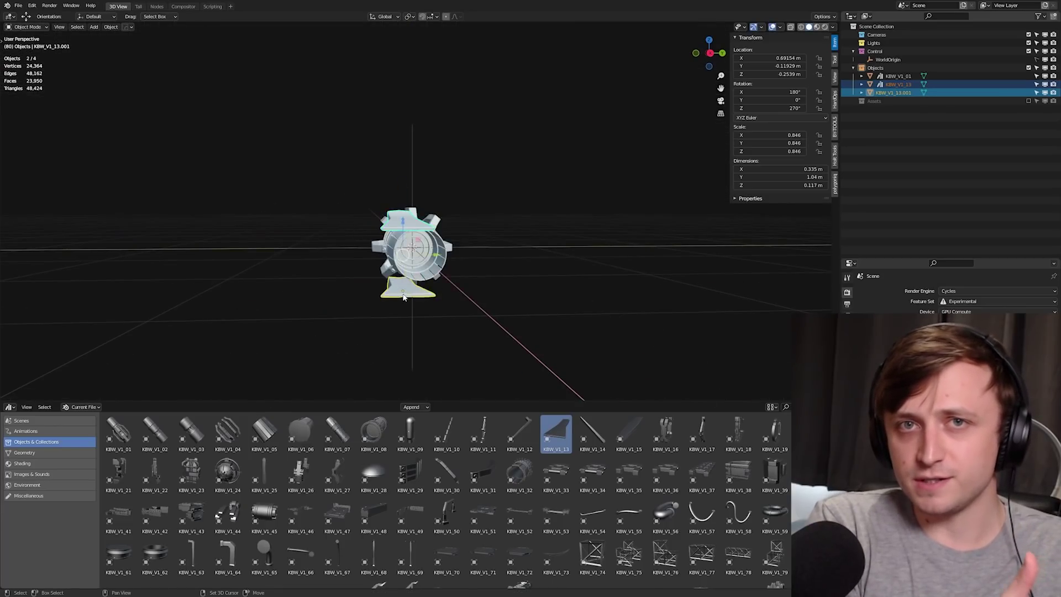
key(KP_5)
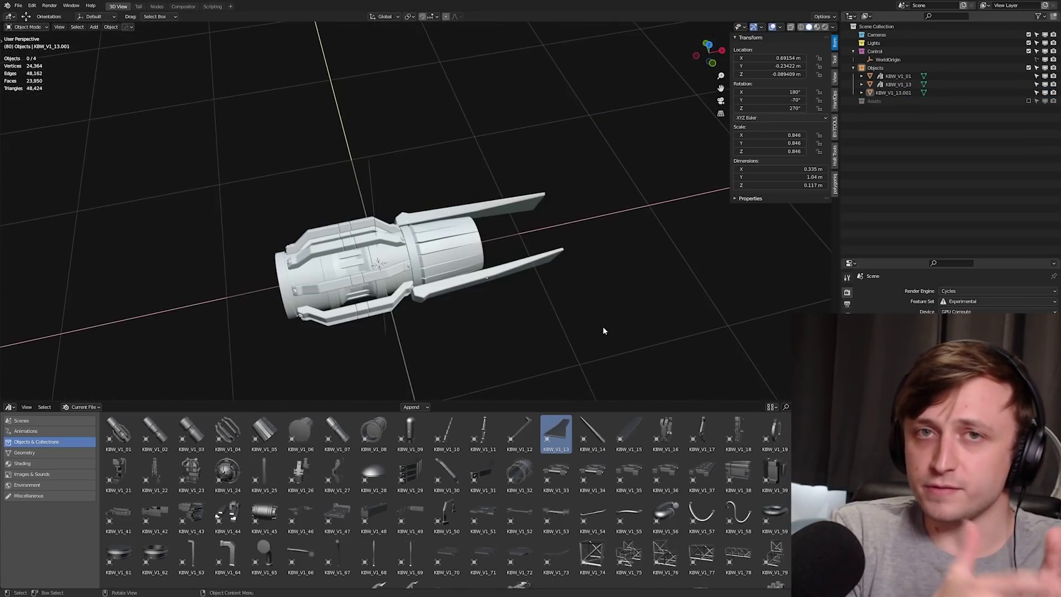
Add a KBW_V1_84 part on the cylinder and place a mirrored copy opposite it
scroll(221, 514, down, 3)
drag(228, 521, 489, 338)
key(KP_3)
key(r)
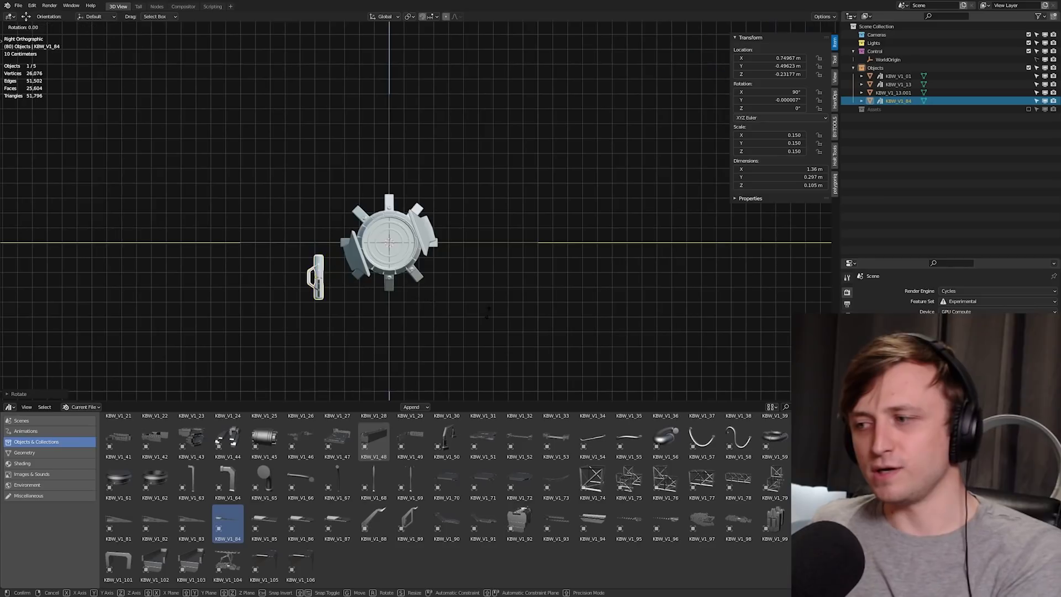
click(582, 229)
key(r)
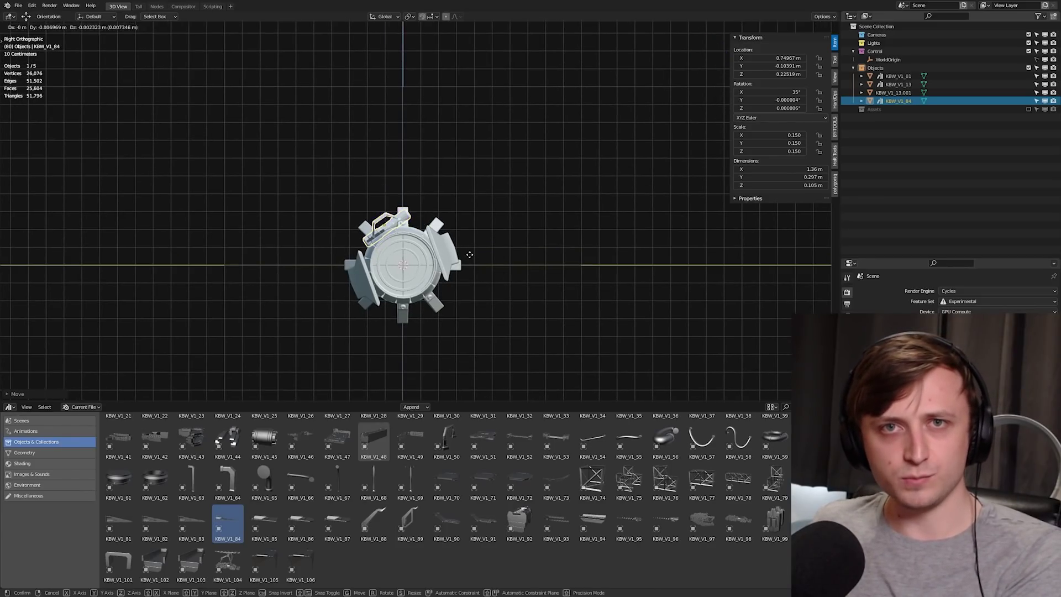
click(470, 255)
middle_drag(470, 254, 458, 343)
scroll(160, 424, up, 3)
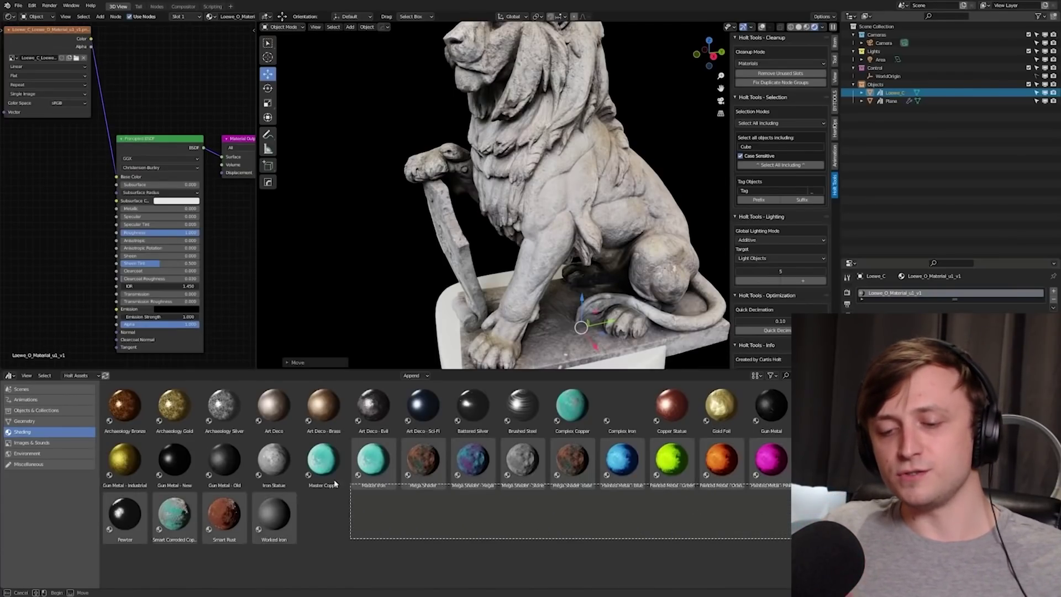
click(423, 409)
middle_drag(463, 304, 519, 159)
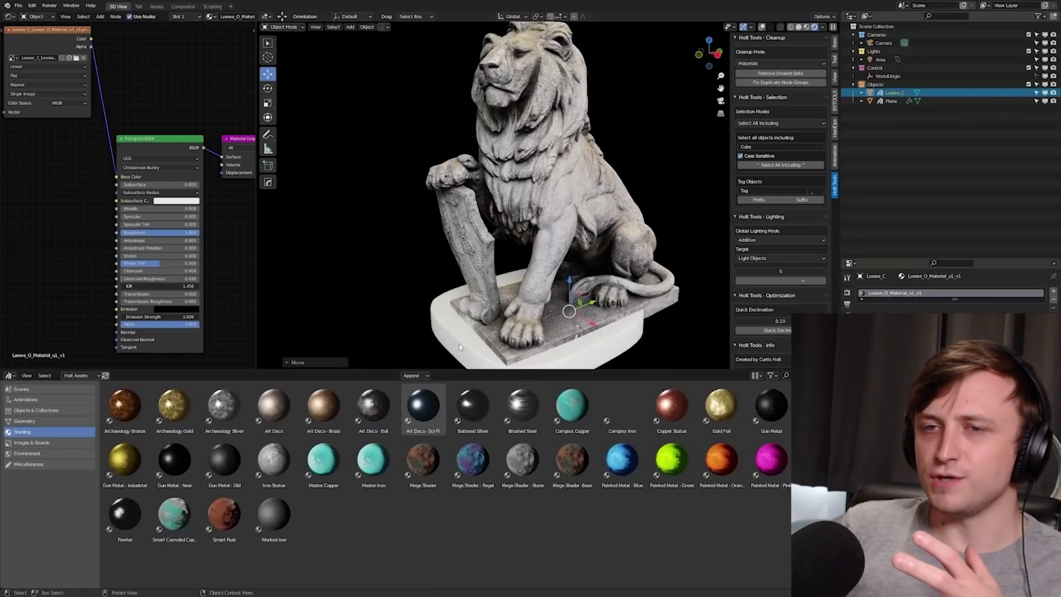
click(520, 474)
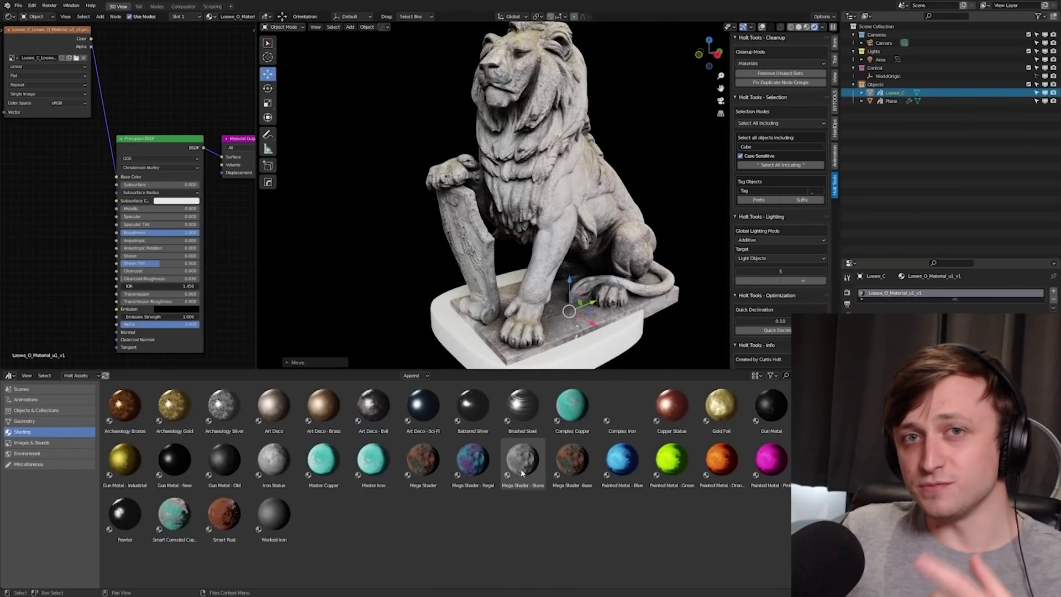